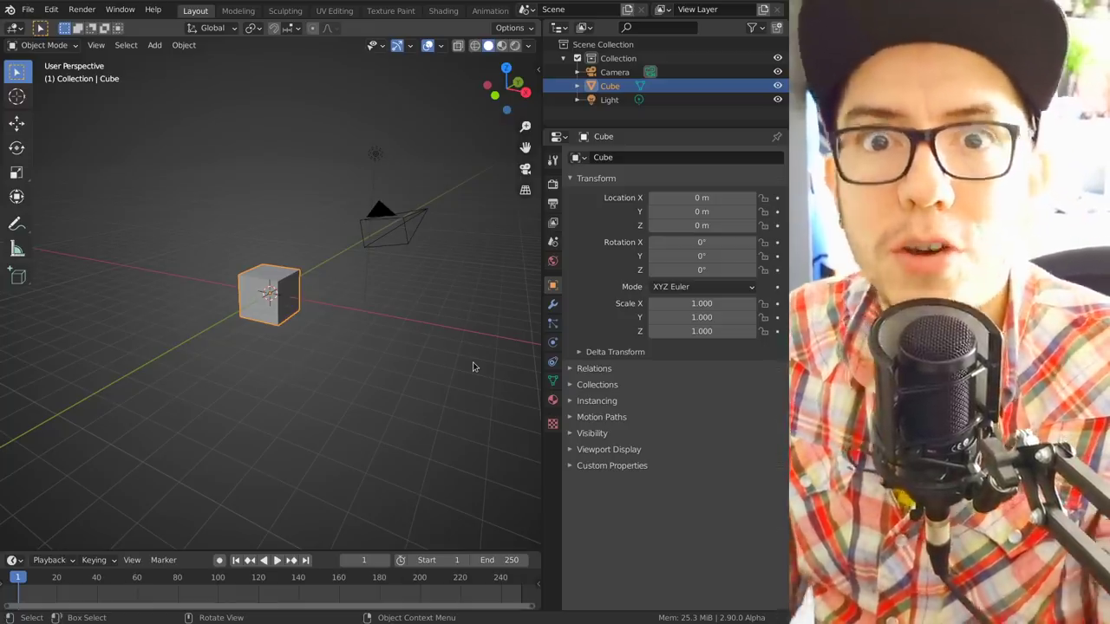
Delete the default cube.
middle_click_drag(313, 299, 339, 322)
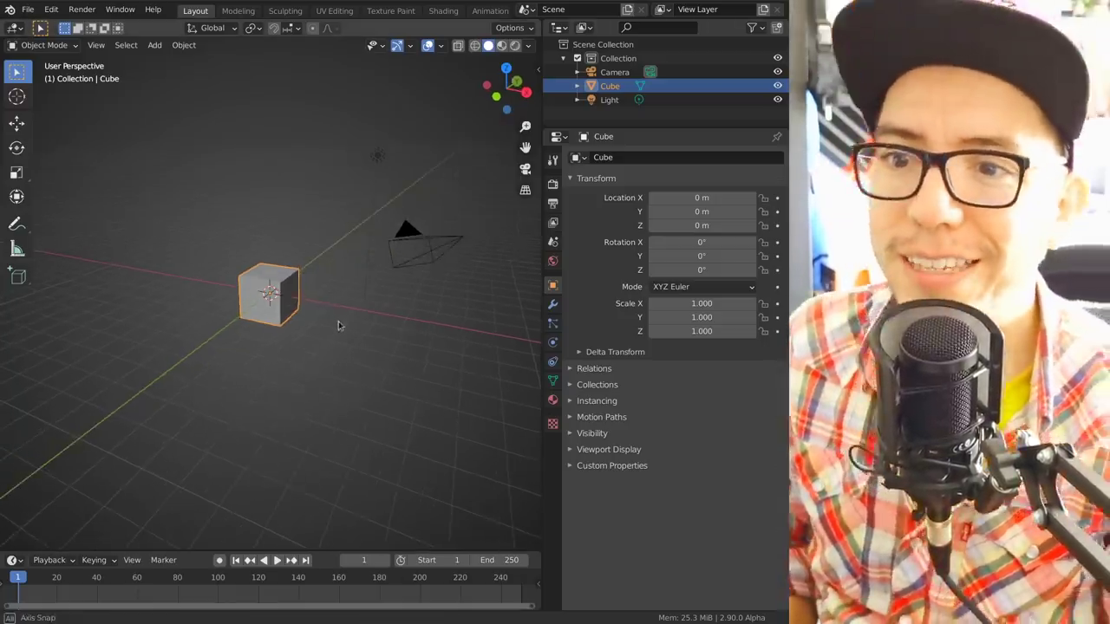
key("x")
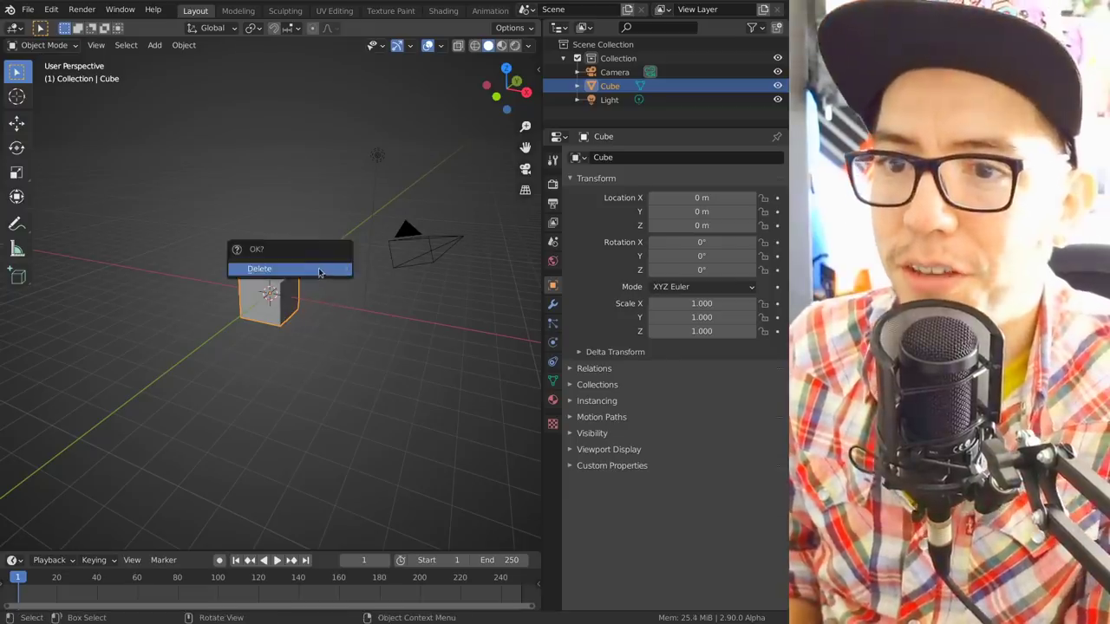
left_click(322, 267)
Add a Suzanne monkey head at the origin and zoom in on it.
key("shift+a")
left_click(402, 400)
scroll(338, 328, "up", 2)
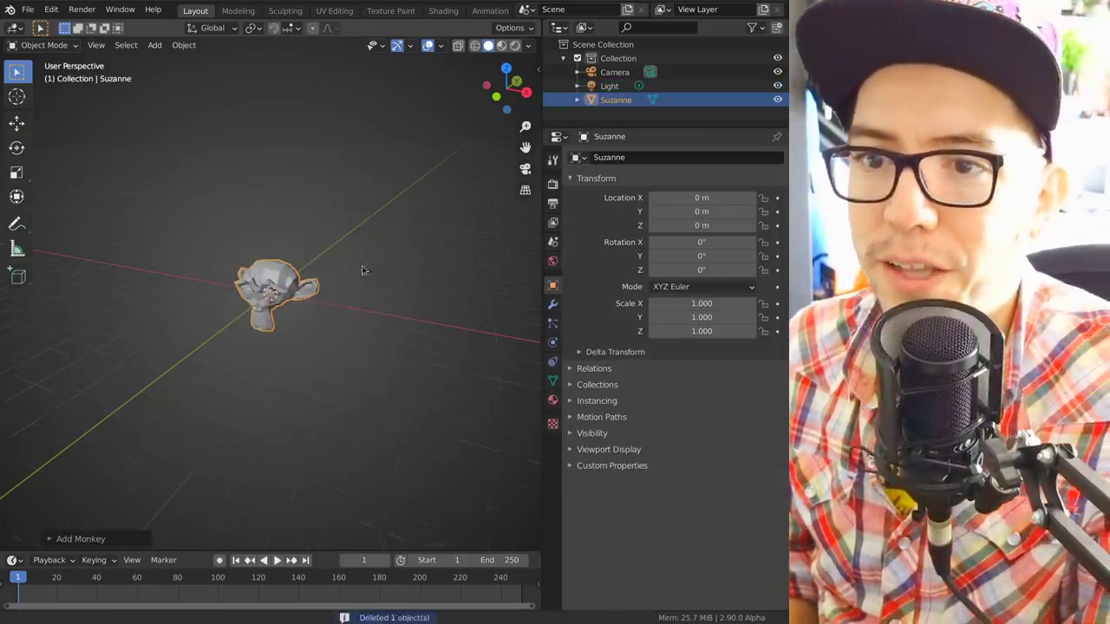
scroll(344, 289, "up", 1)
scroll(355, 282, "up", 2)
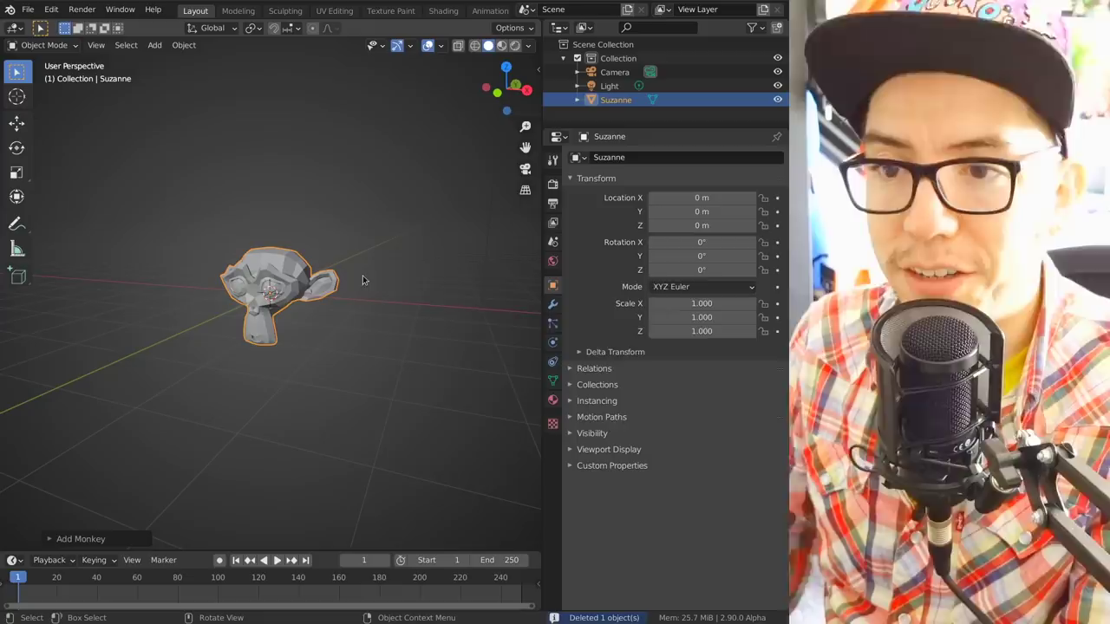
Run Quick Smoke on Suzanne to create a smoke domain.
key("F3")
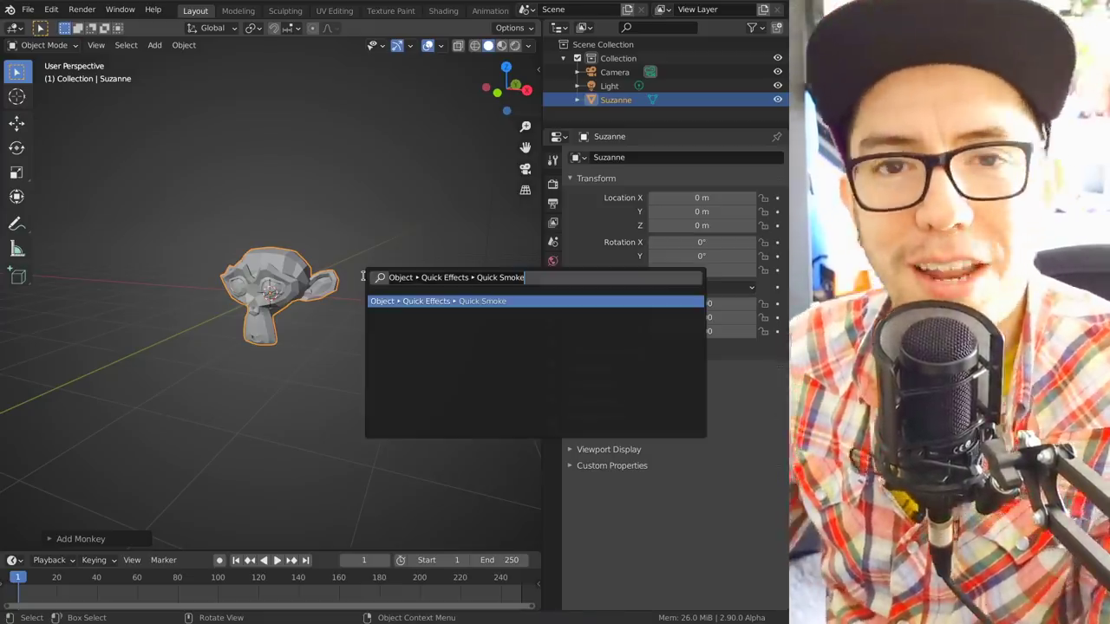
key("Return")
mouse_move(400, 347)
middle_mouse_down()
mouse_move(344, 302)
mouse_move(312, 295)
middle_mouse_up()
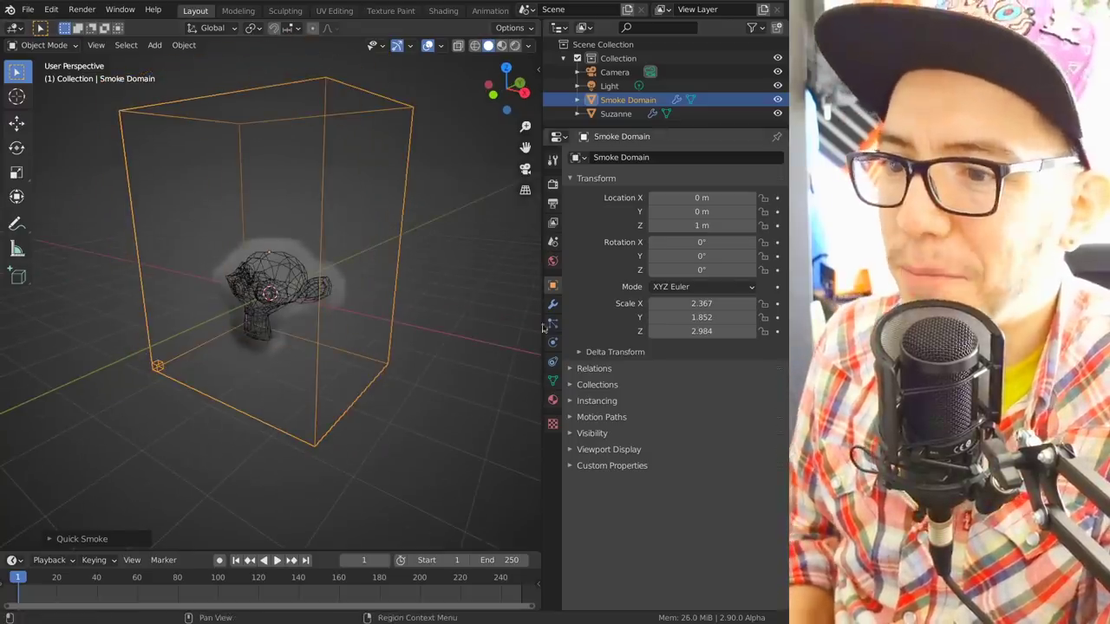
In the domain's Physics settings, collapse the extra panels and set Volumes cache format to OpenVDB.
left_click(553, 341)
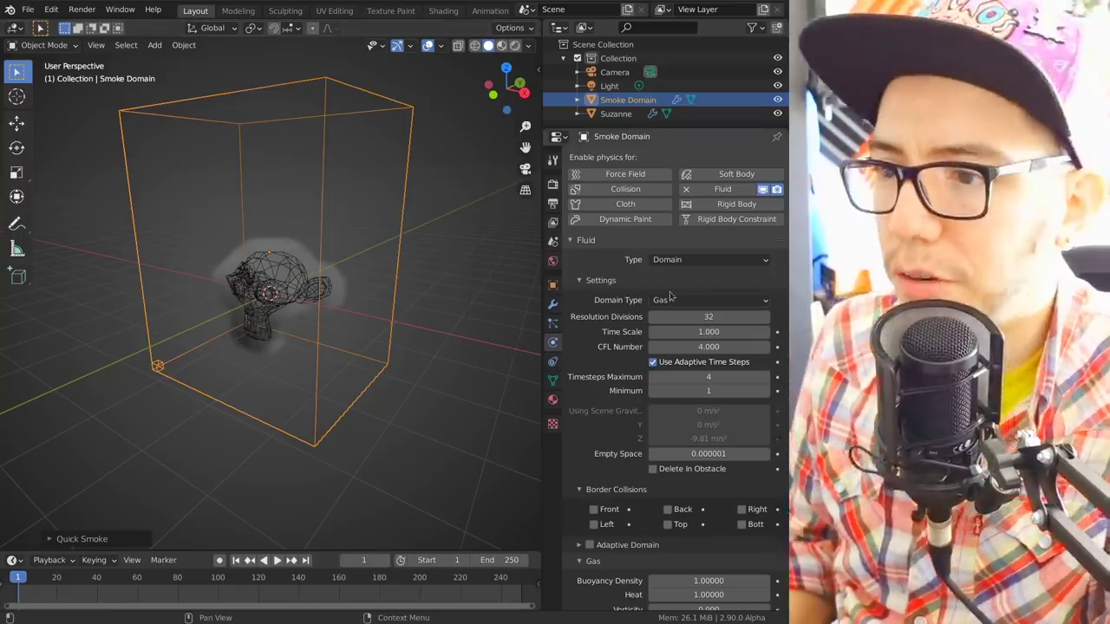
scroll(612, 346, "down", 5)
left_click(607, 285)
scroll(609, 329, "down", 1)
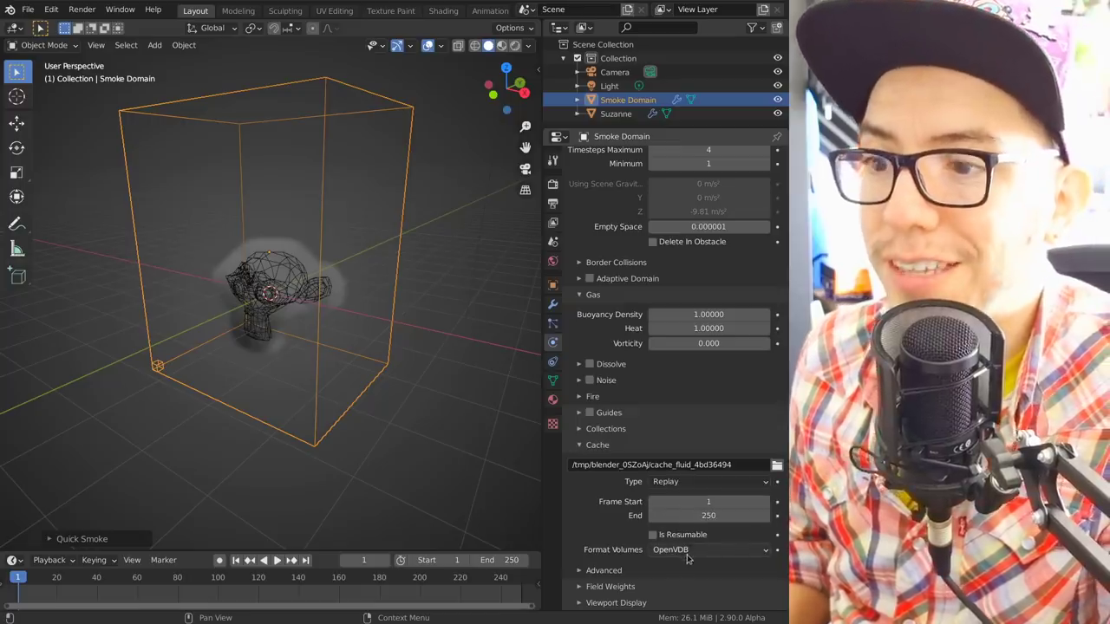
left_click(592, 295)
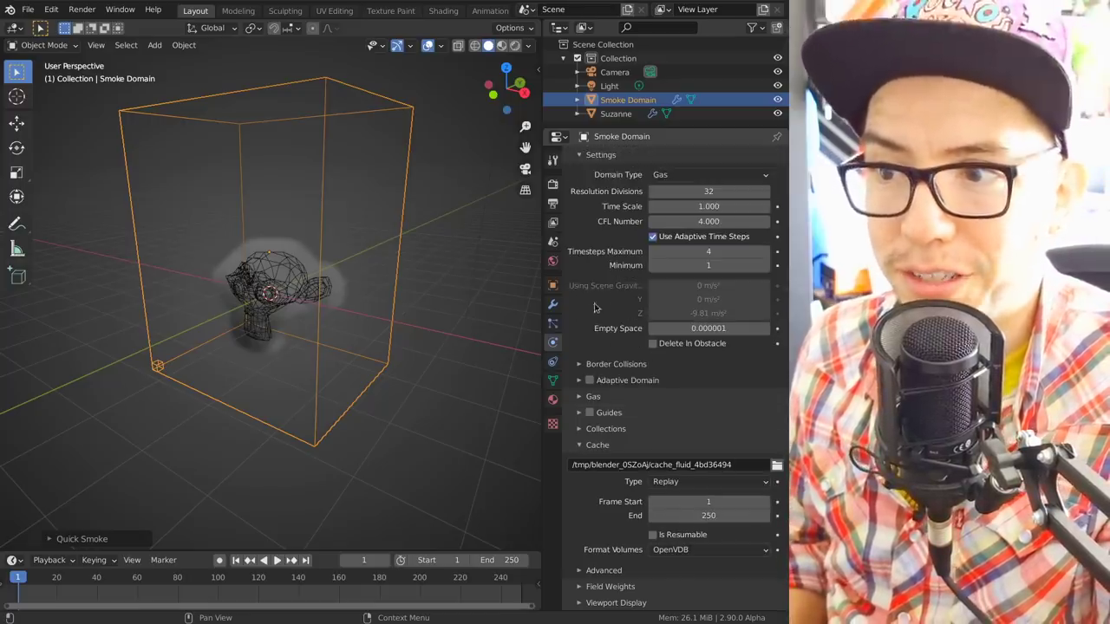
left_click(598, 154)
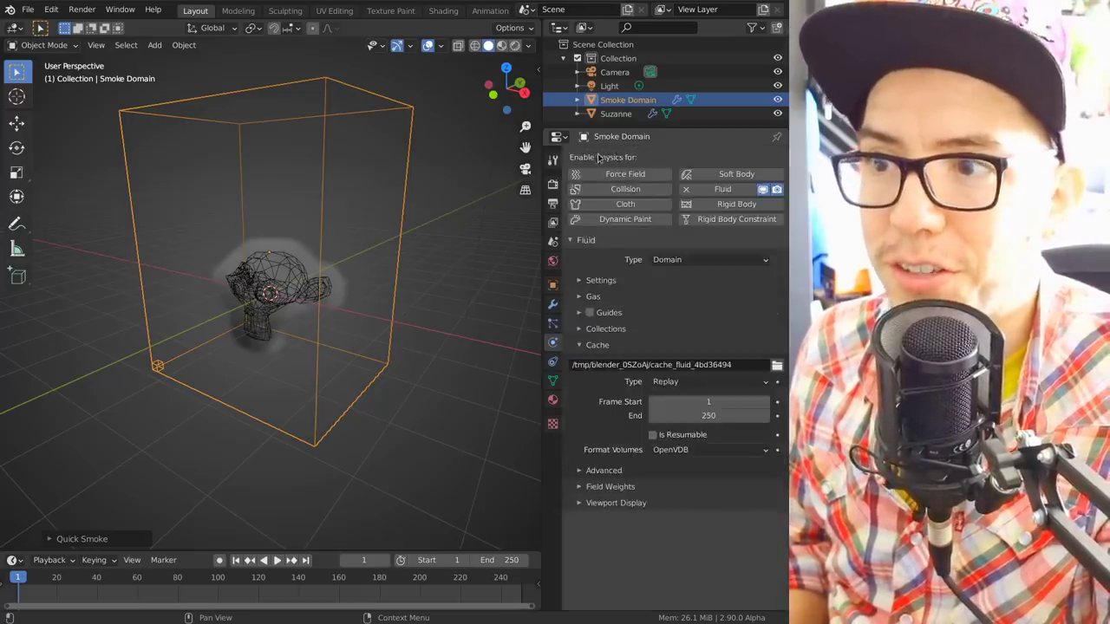
left_click(699, 450)
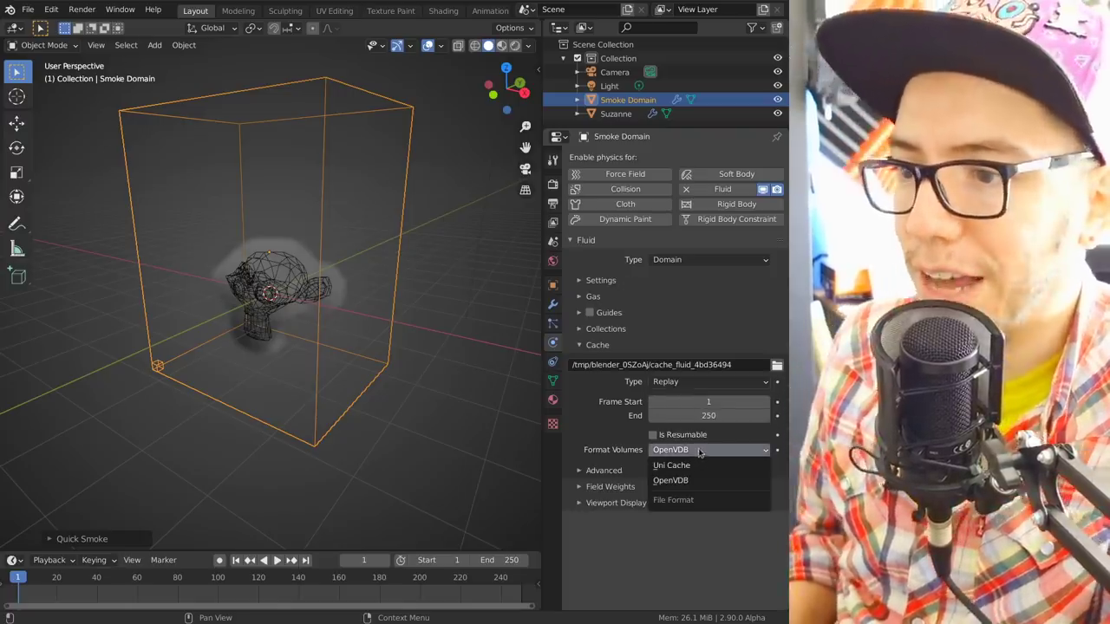
Set the cache type to Modular and bake the smoke simulation data.
left_click(703, 381)
left_click(698, 411)
left_click(616, 282)
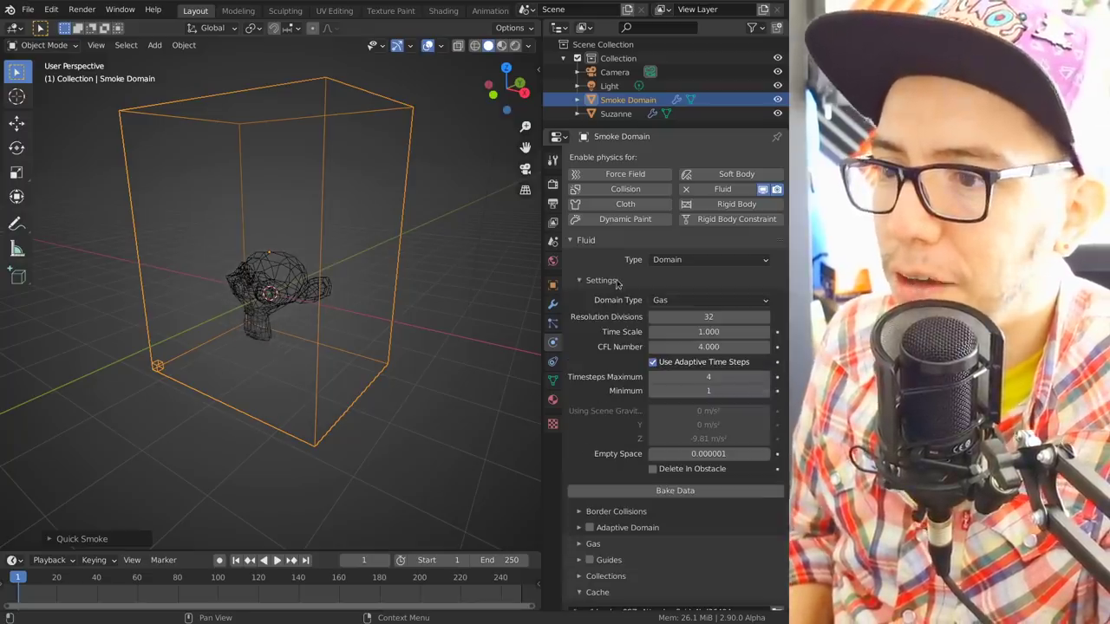
left_click(668, 491)
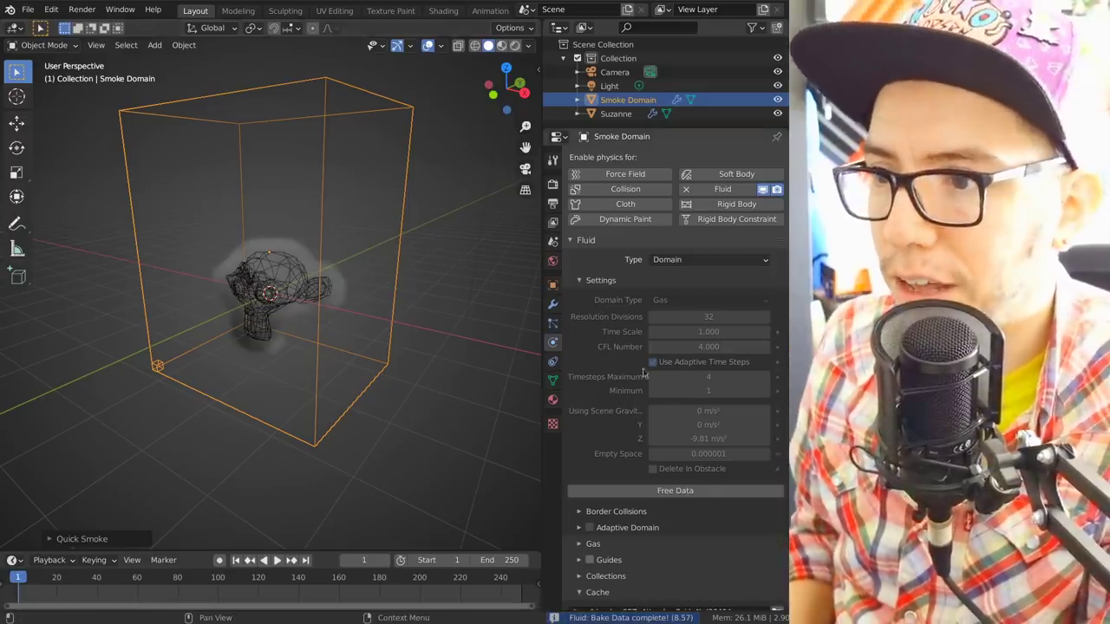
Copy the cache folder path from the Cache panel.
scroll(639, 330, "down", 5)
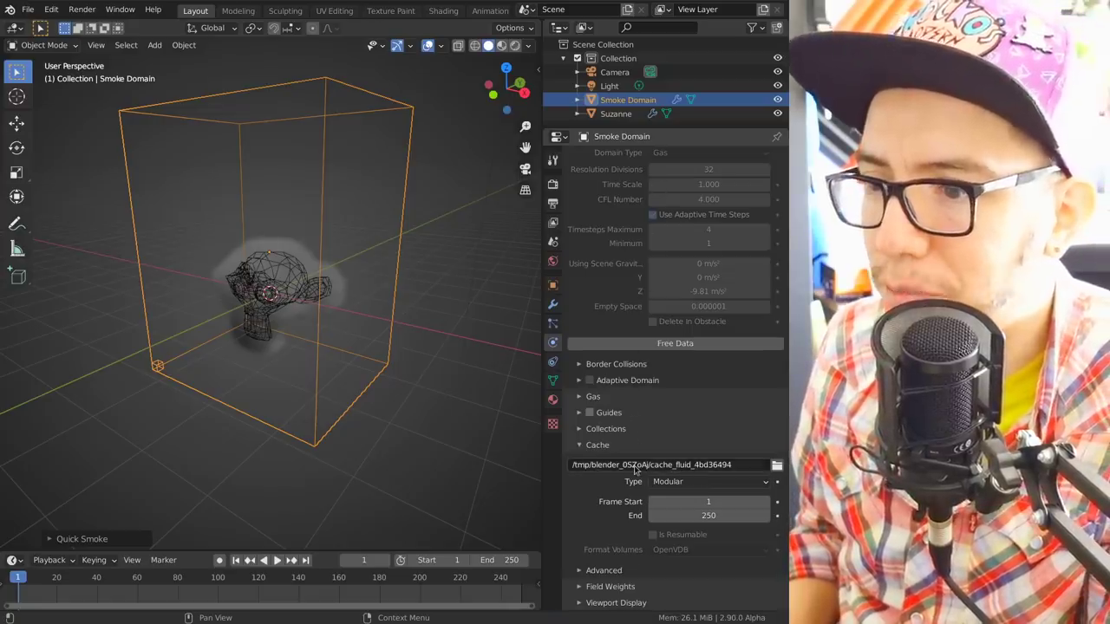
left_click(654, 465)
key("Return")
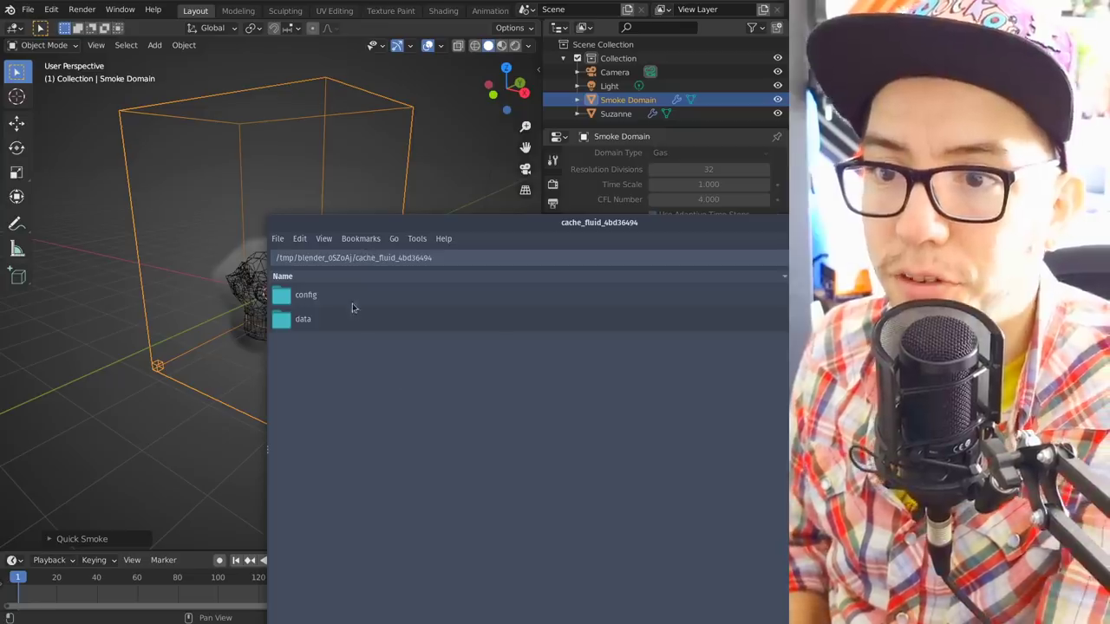
Open the cache's data folder and inspect the fluid_data .vdb frame files.
left_click(354, 317)
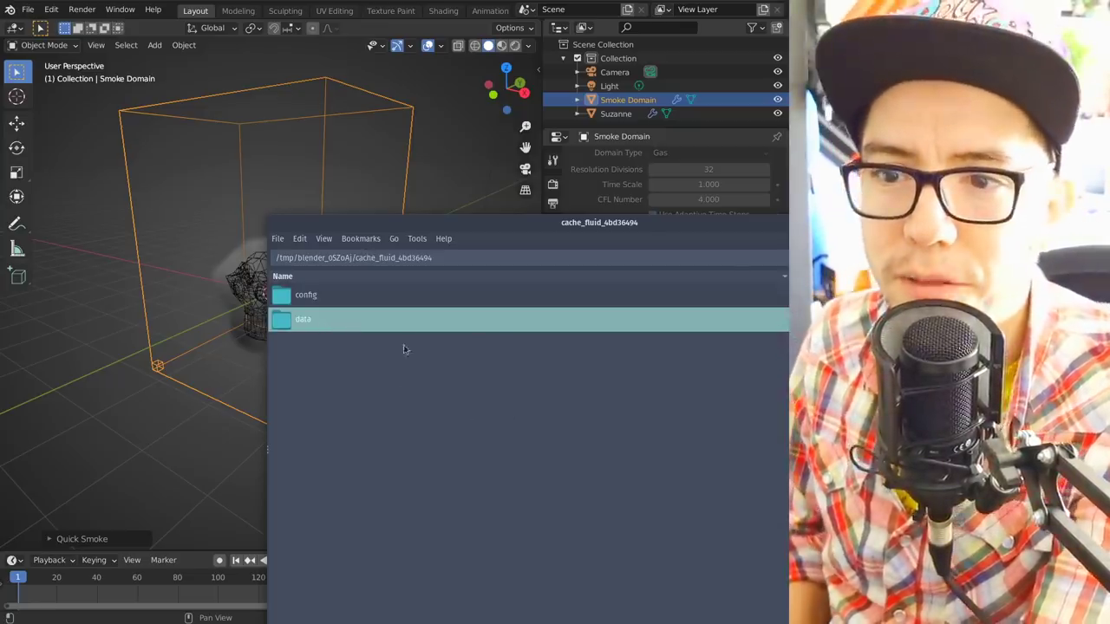
key("Return")
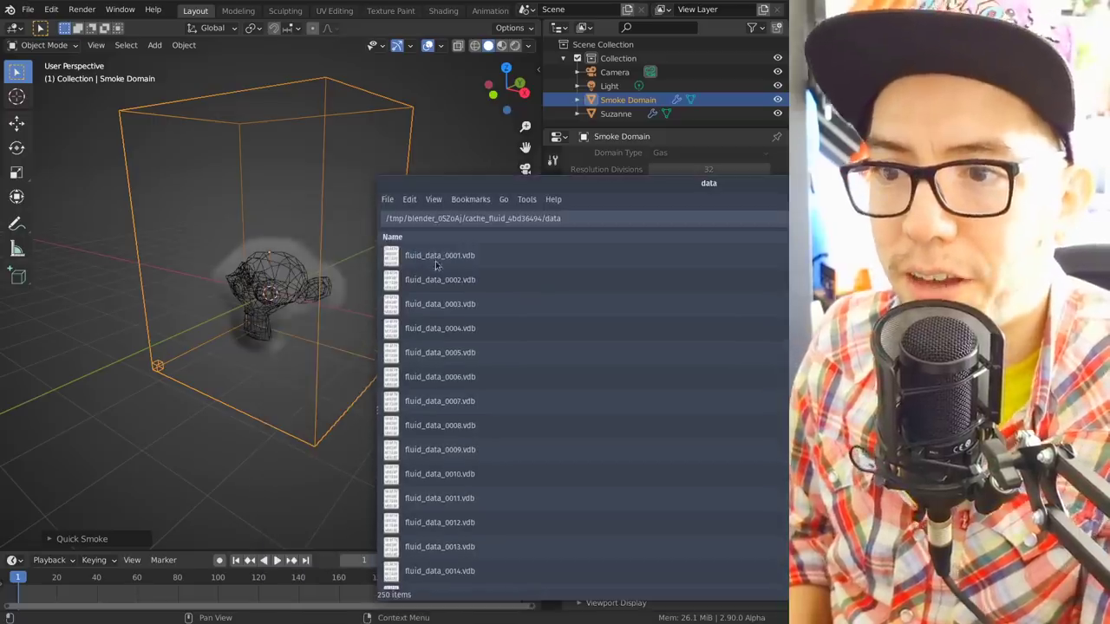
left_click(435, 259)
left_click(482, 333)
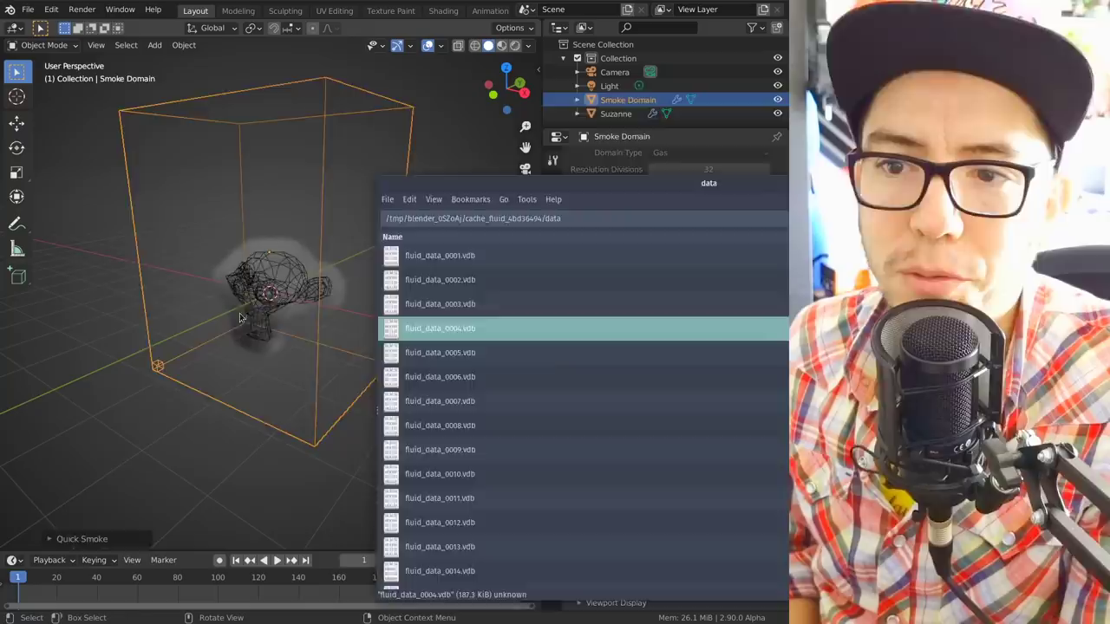
Back in Blender, select then deselect Suzanne and orbit the view from above.
left_click(304, 280)
scroll(303, 280, "down", 3)
left_click(321, 271)
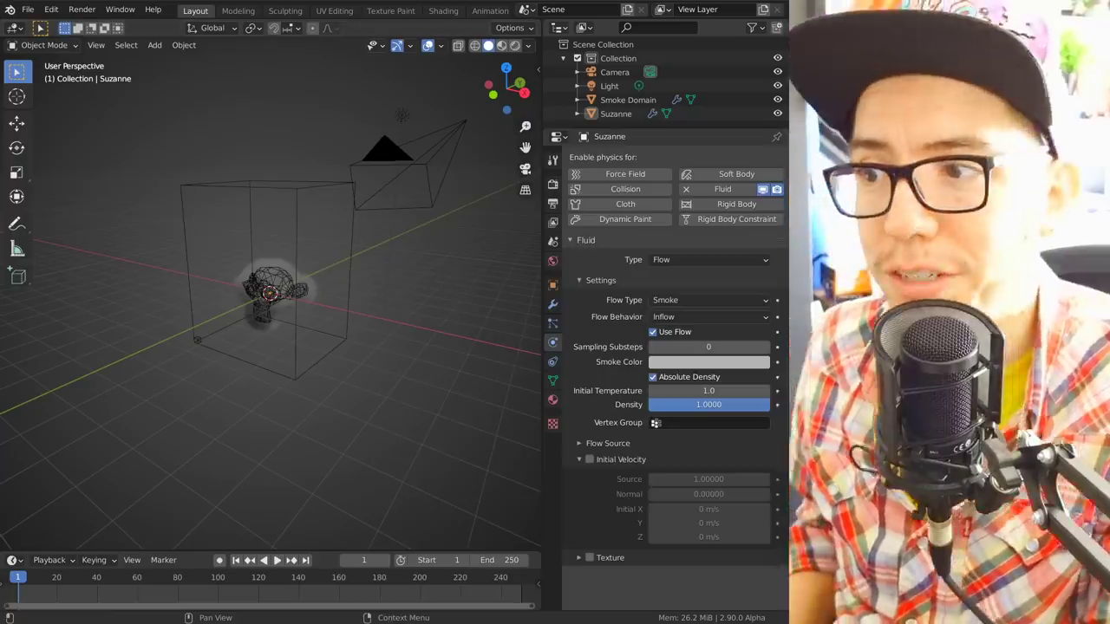
key("alt+Tab")
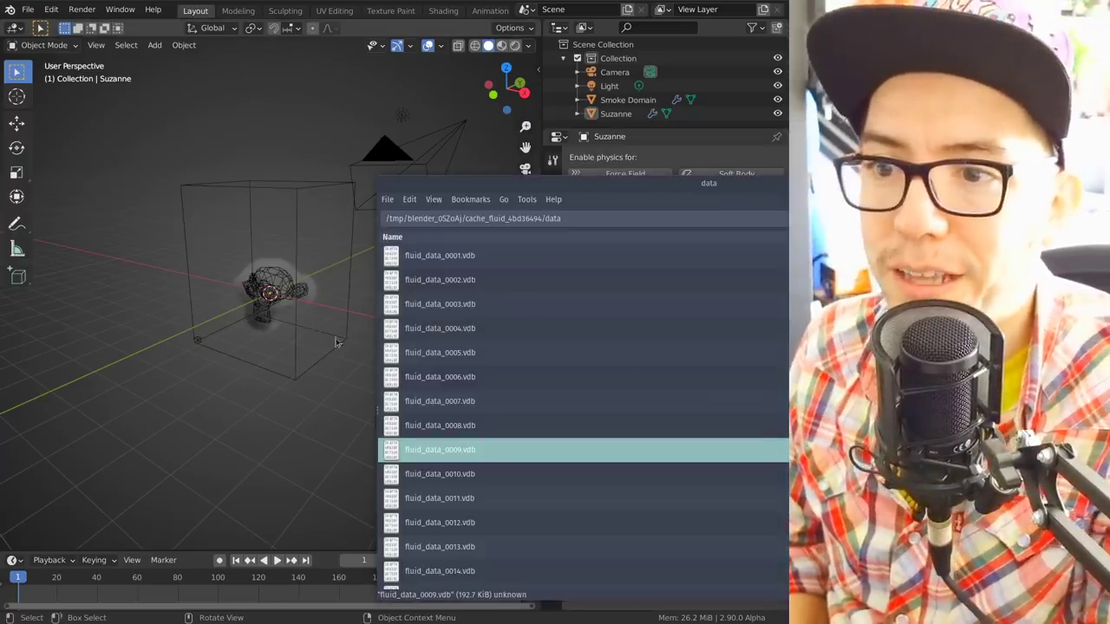
mouse_move(421, 265)
middle_mouse_down()
mouse_move(373, 282)
mouse_move(401, 271)
middle_mouse_up()
Start a new General scene without saving and delete all its objects.
key("ctrl+n")
left_click(400, 274)
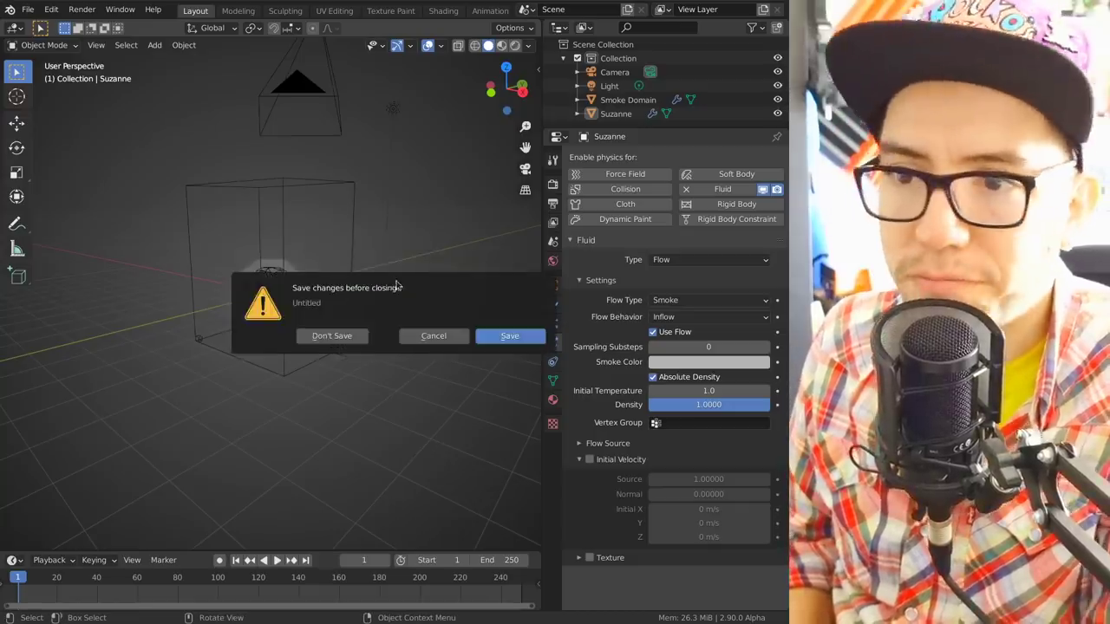
left_click(331, 335)
key("a")
key("x")
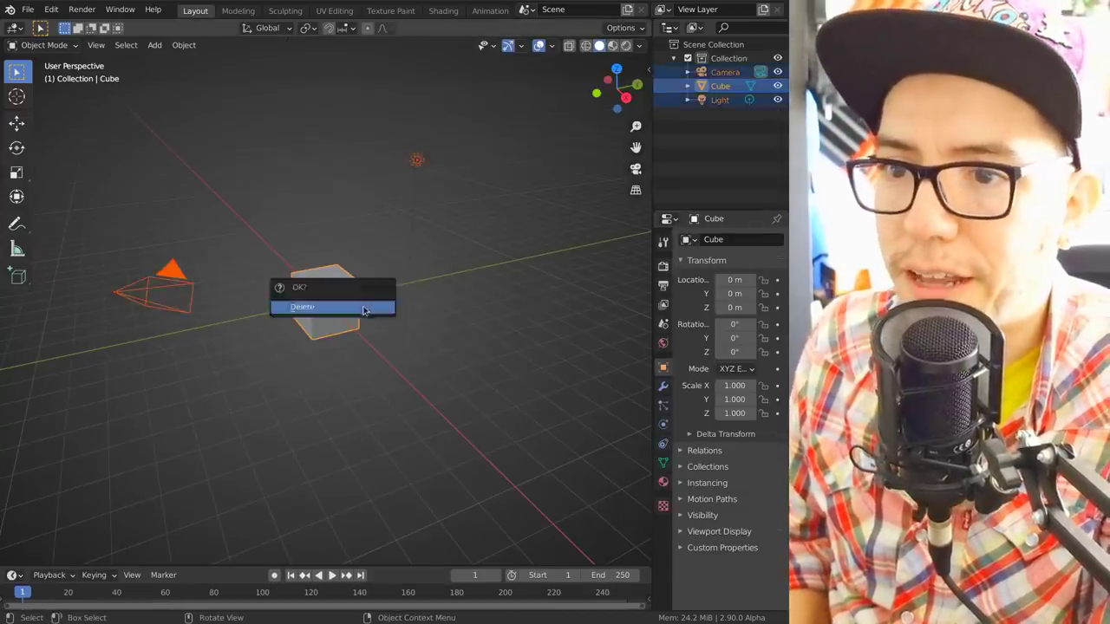
left_click(368, 304)
Import fluid_data_0003.vdb as a volume at the origin and widen the side panels.
key("alt+Tab")
left_click(552, 285)
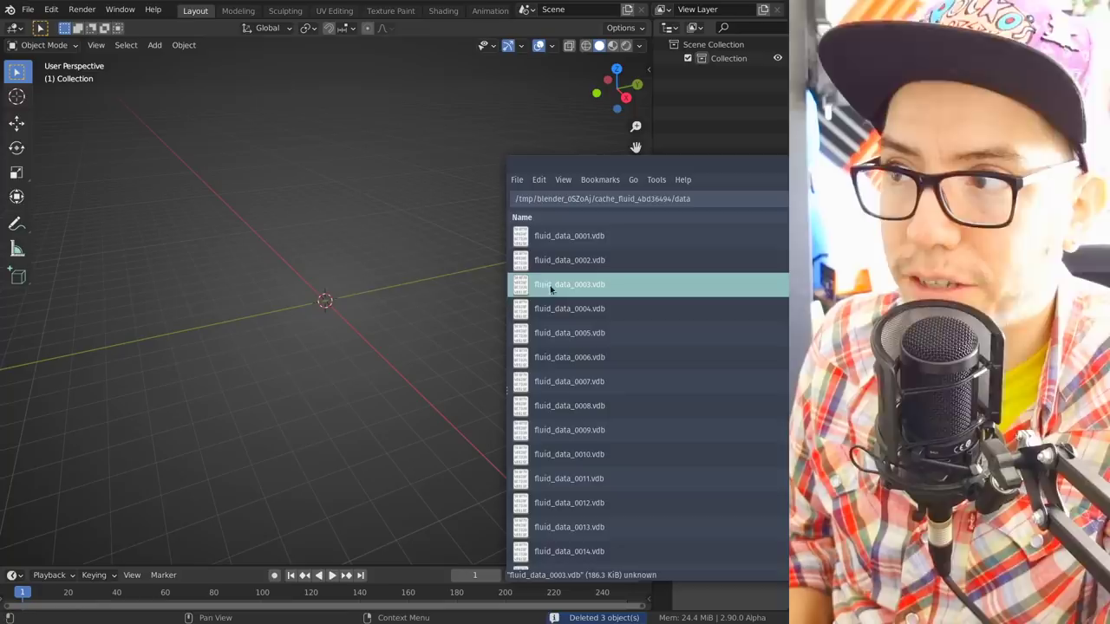
left_click_drag(301, 223, 327, 245)
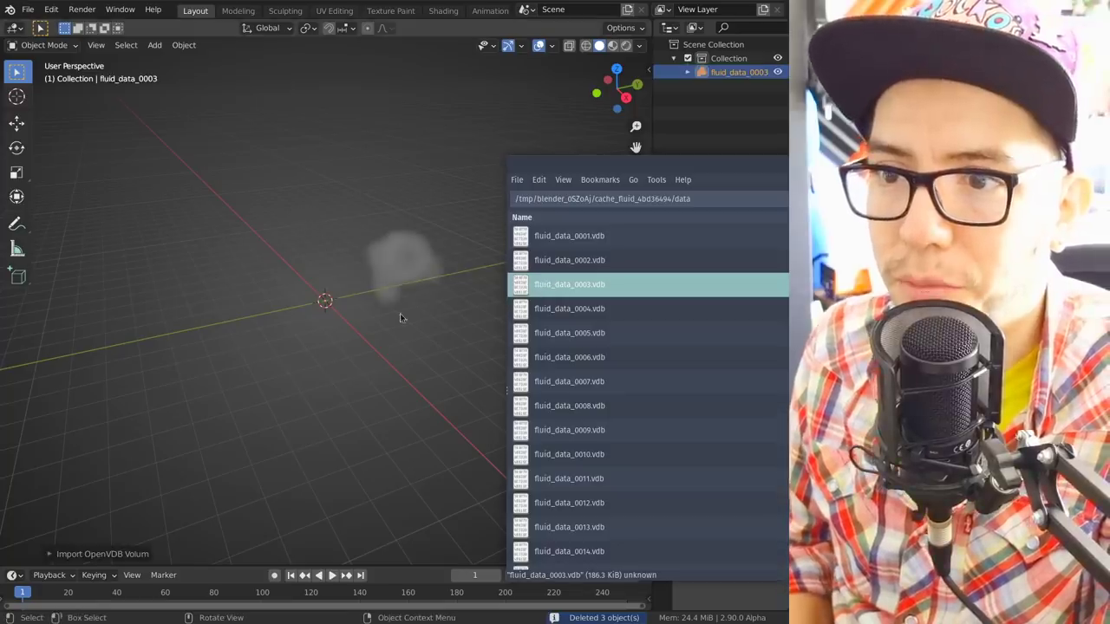
key("g")
right_click(449, 248)
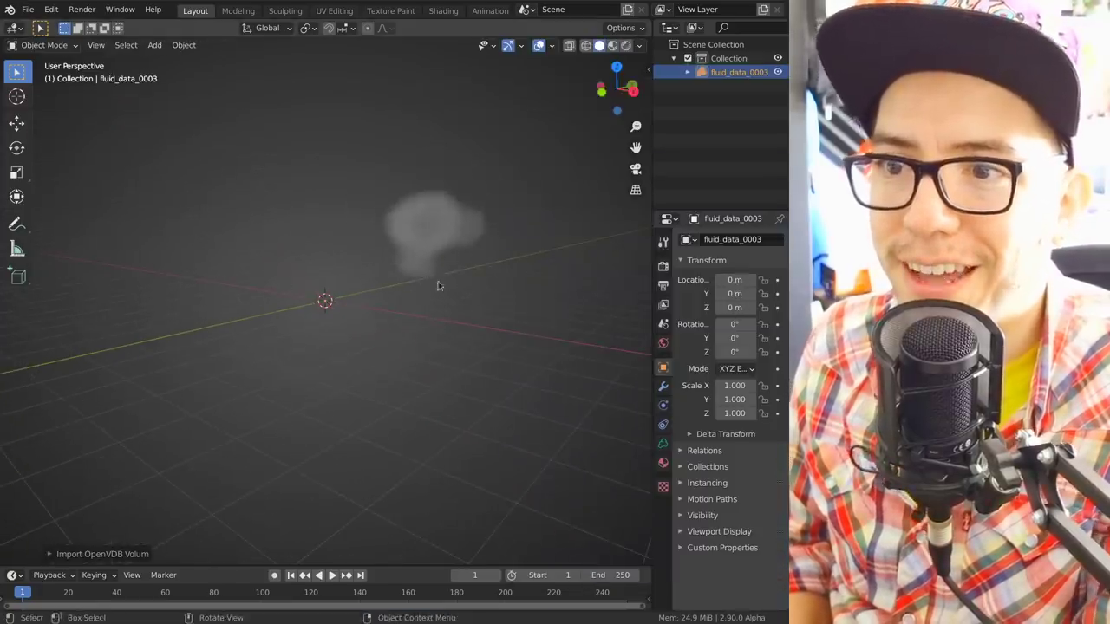
middle_click_drag(456, 243, 401, 245)
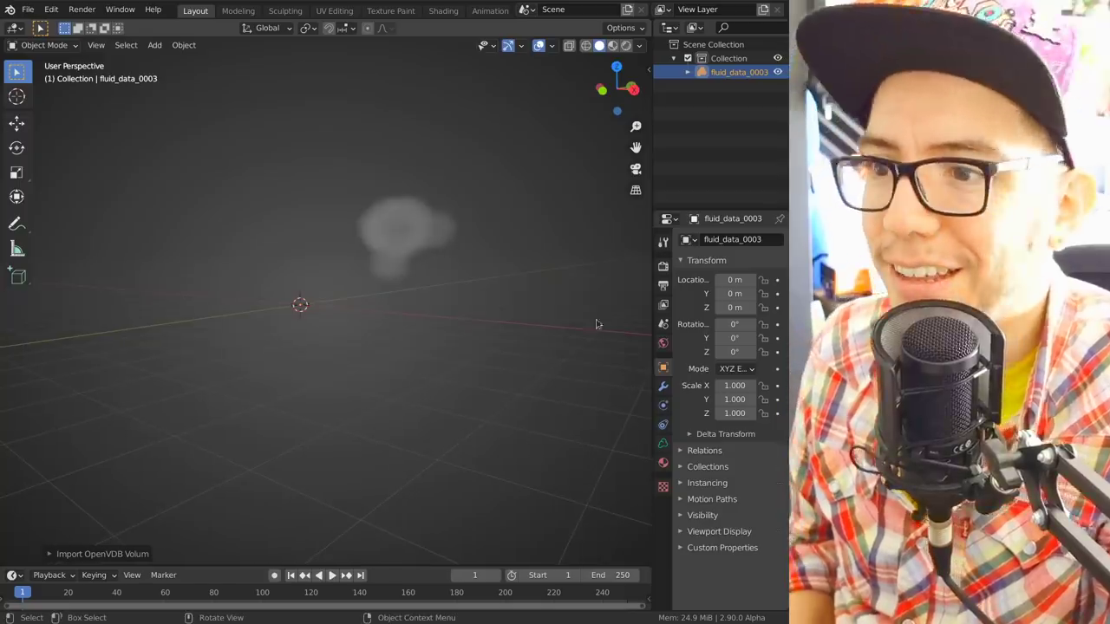
left_click_drag(652, 375, 544, 347)
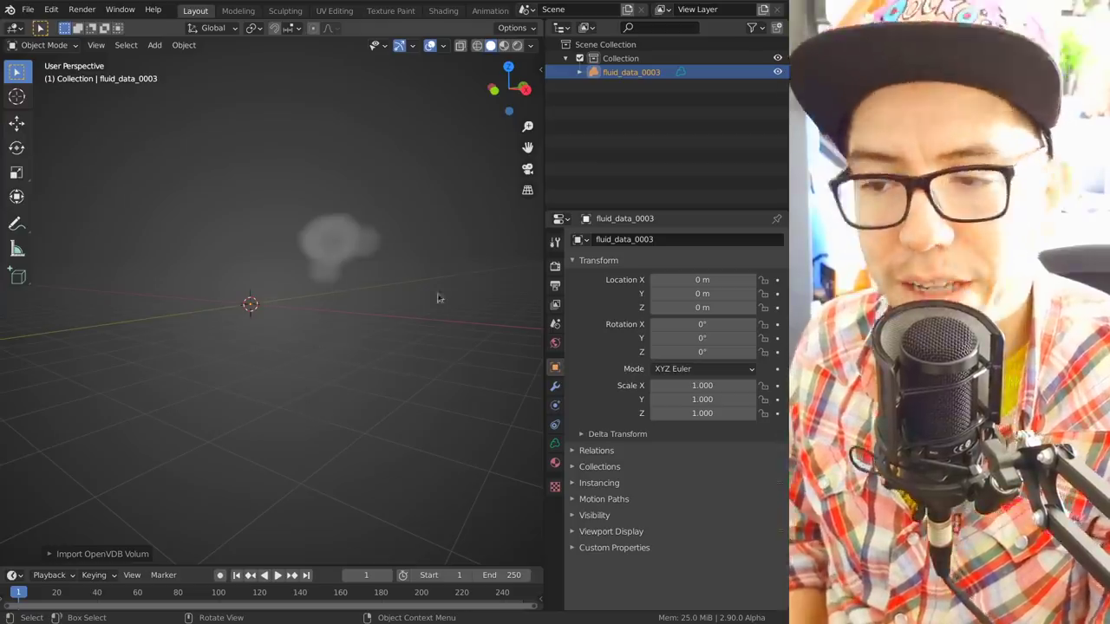
In the Volume data tab, enlarge the Grids list and preview the temperature and velocity grids.
left_click(555, 443)
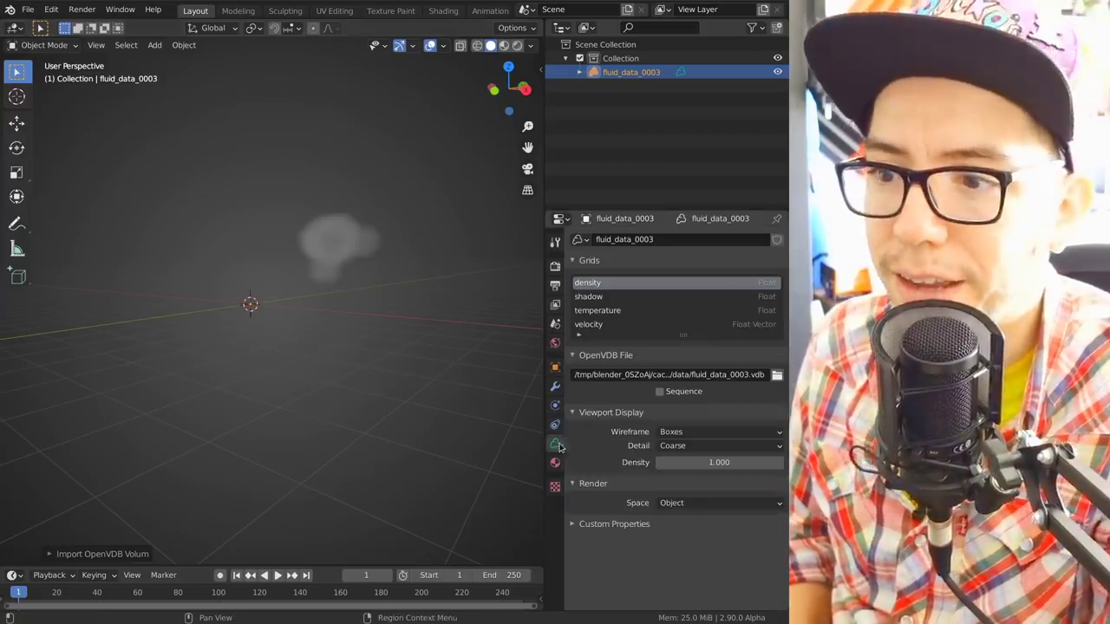
left_click_drag(684, 336, 684, 363)
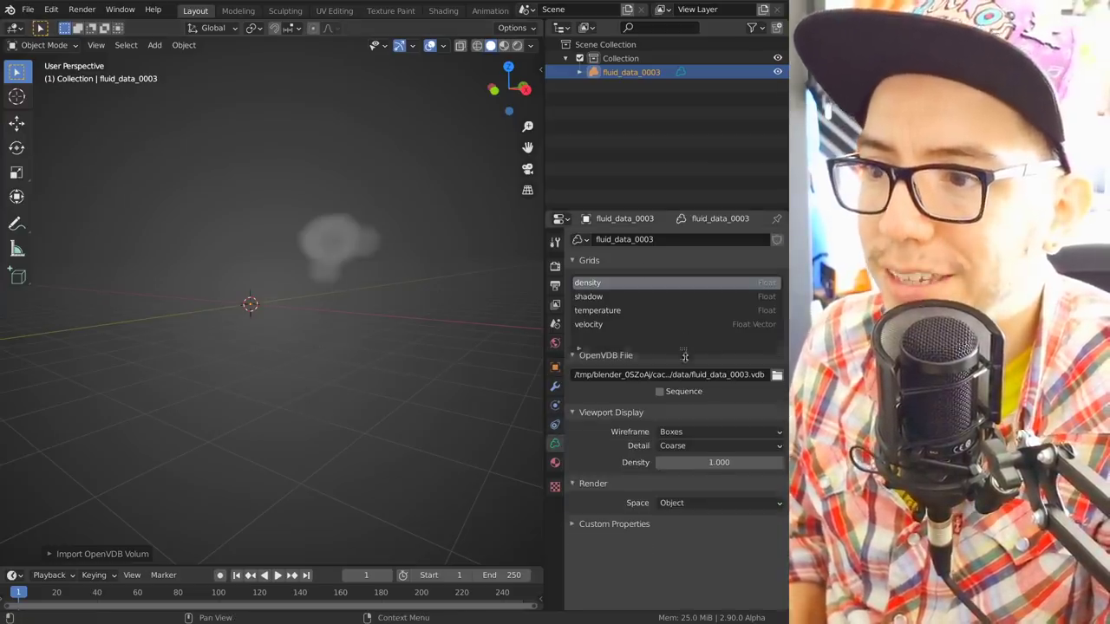
left_click(603, 296)
left_click(602, 326)
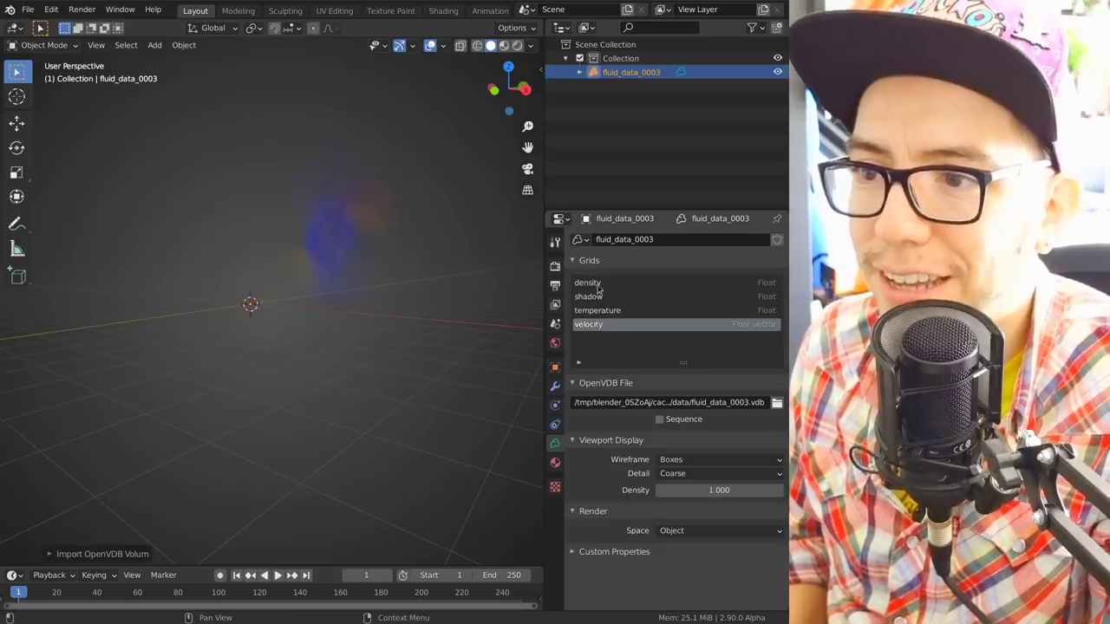
middle_click_drag(637, 295, 655, 225, "ctrl")
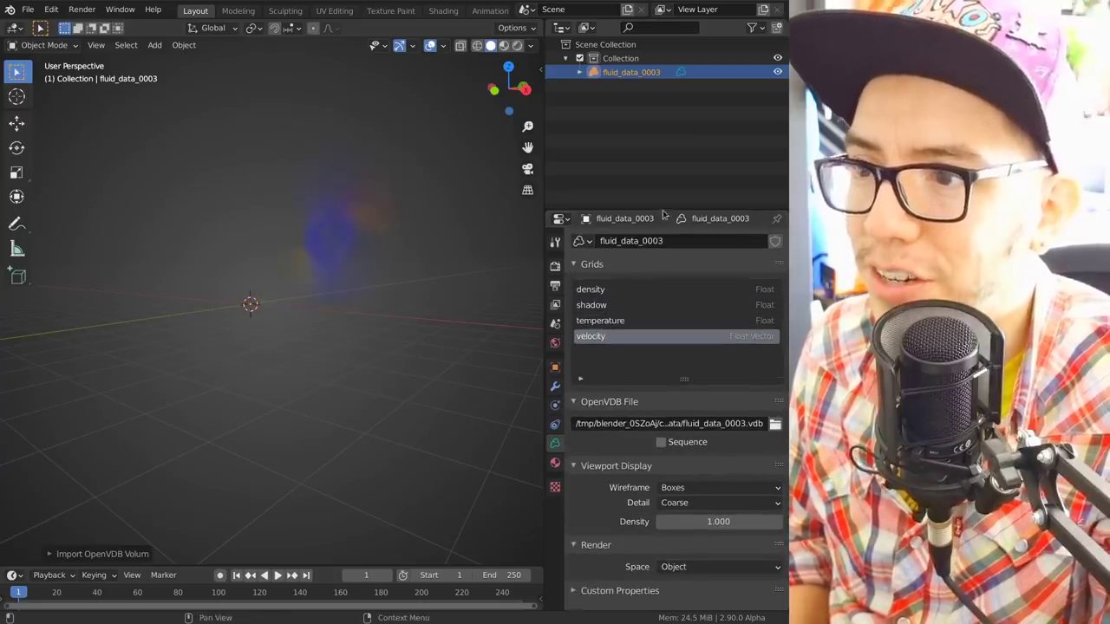
left_click_drag(663, 211, 659, 87)
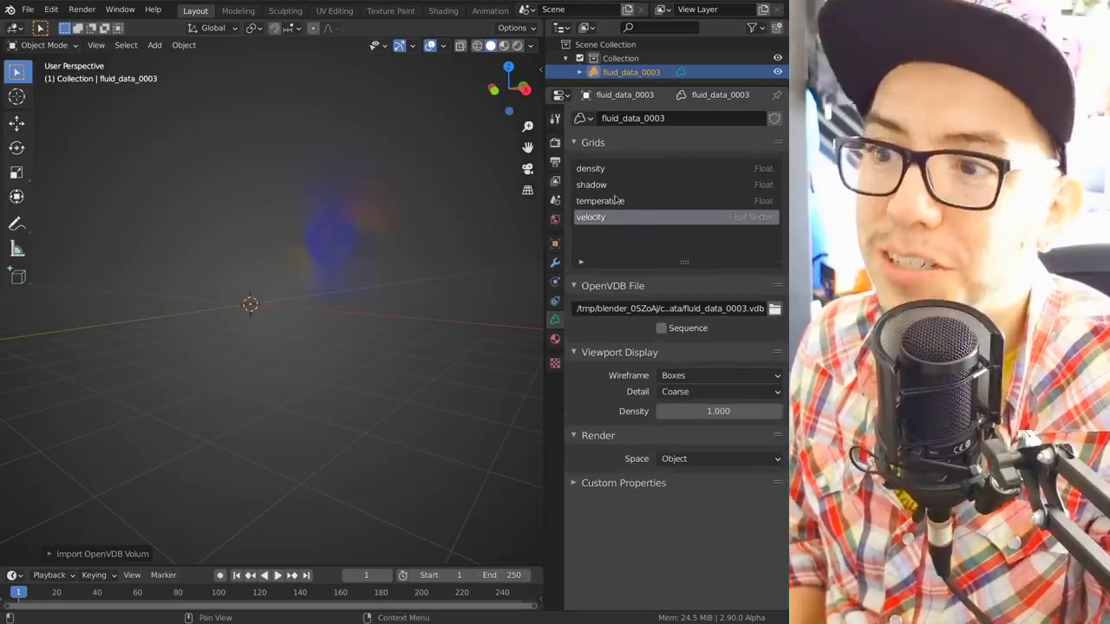
scroll(616, 200, "up", 2, "ctrl")
scroll(615, 200, "up", 1, "ctrl")
scroll(615, 204, "down", 2, "ctrl")
scroll(618, 215, "down", 1, "ctrl")
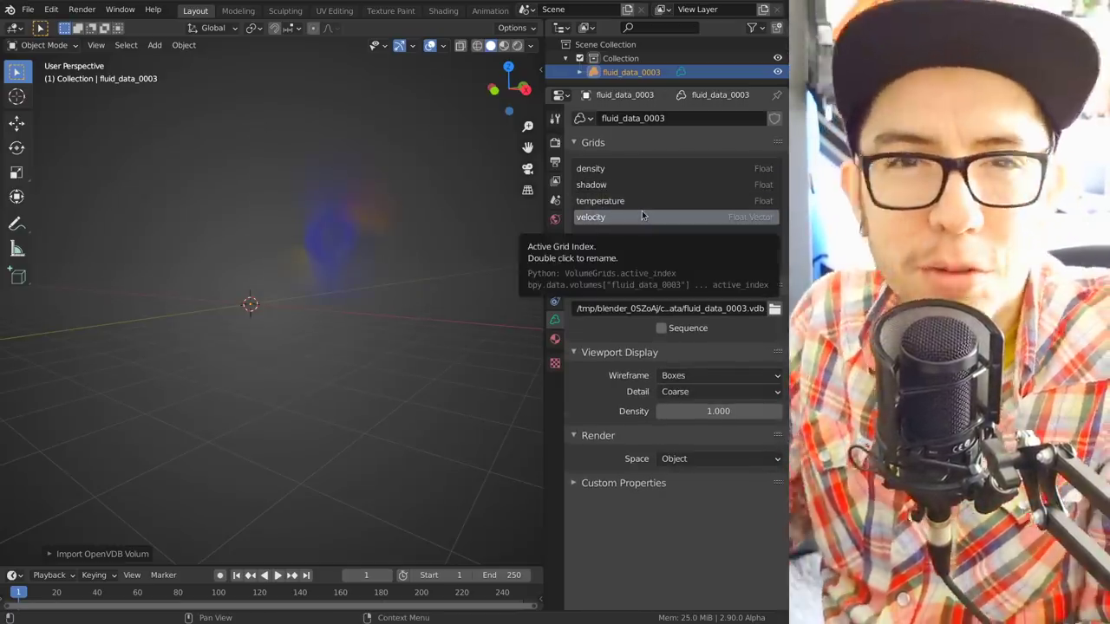
Raise viewport display density to 2.470 and display the velocity grid.
left_click(607, 168)
left_click_drag(691, 410, 760, 420)
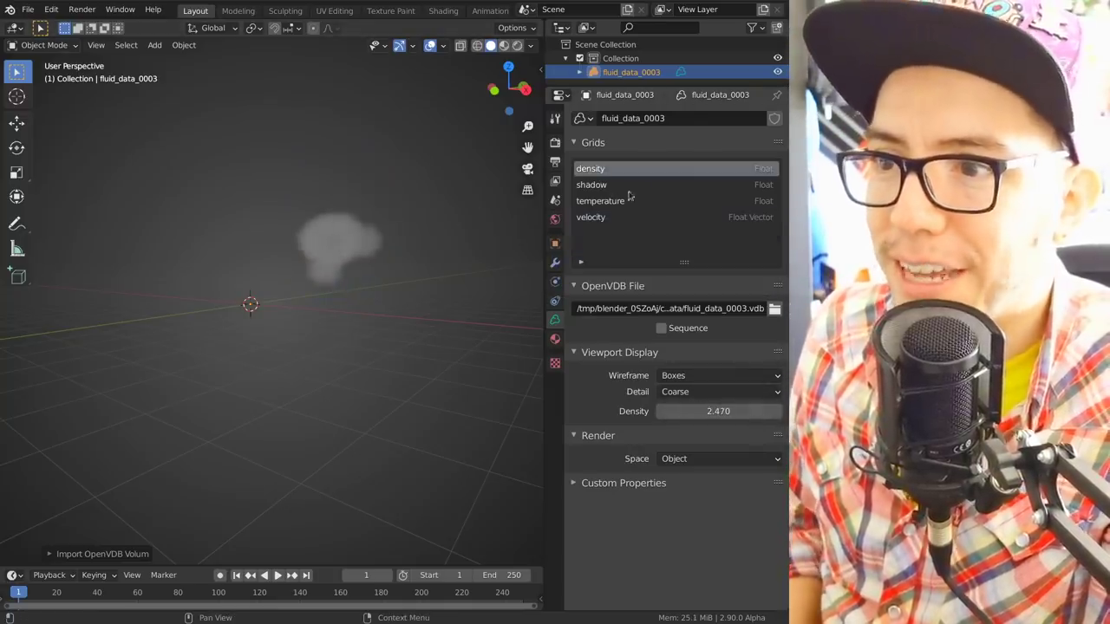
left_click(591, 217)
scroll(423, 233, "up", 2)
scroll(414, 234, "up", 2)
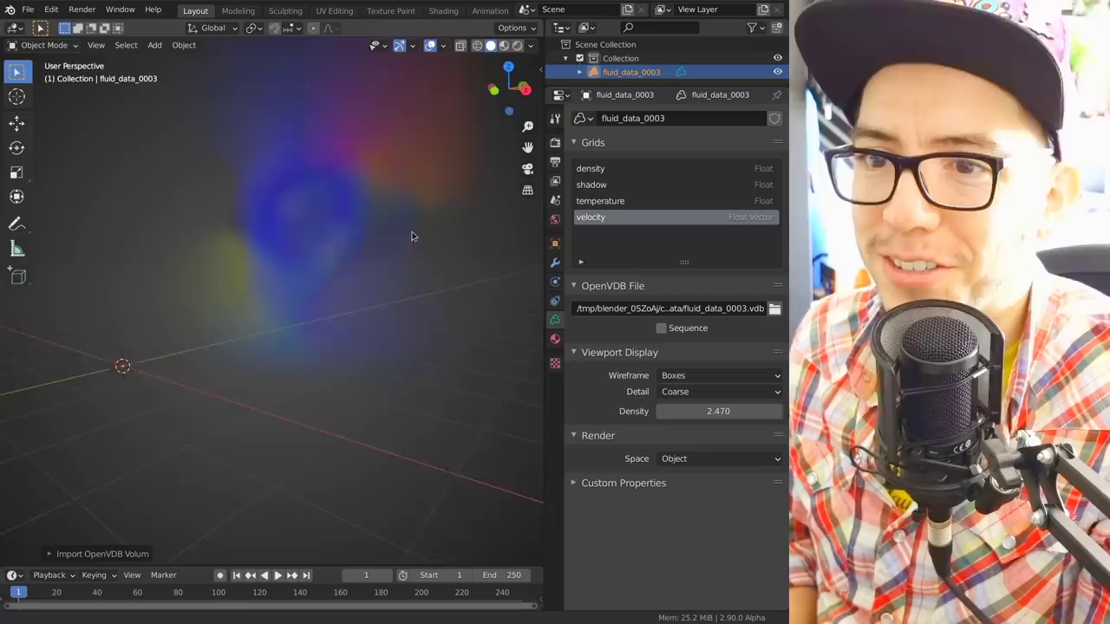
mouse_move(412, 235)
middle_mouse_down()
mouse_move(302, 243)
mouse_move(242, 228)
mouse_move(545, 302)
middle_mouse_up()
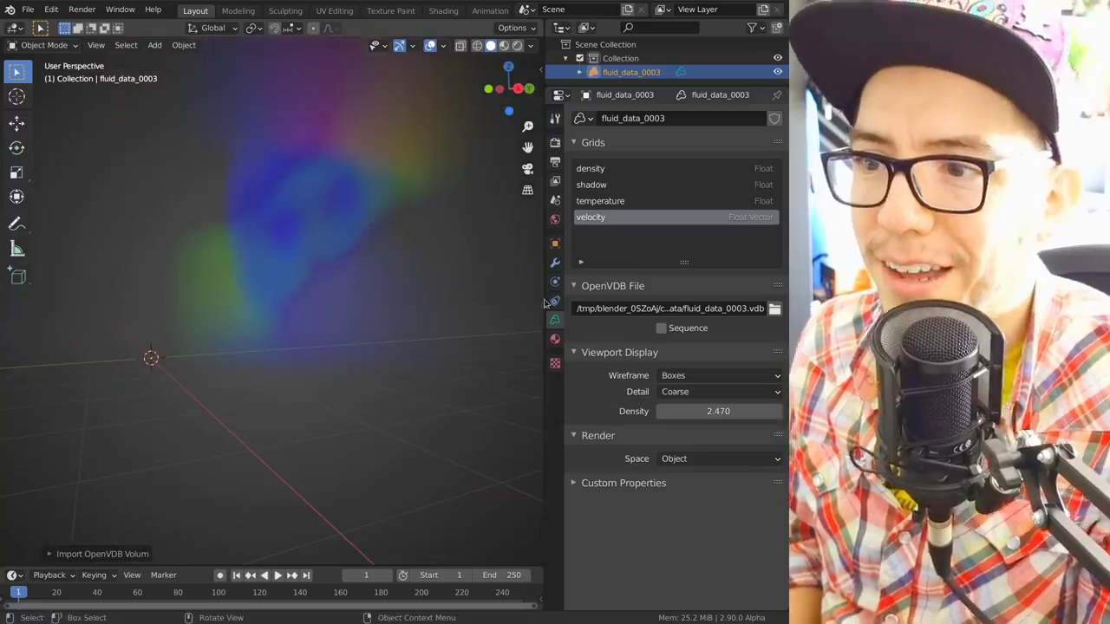
Load fluid_data_0244.vdb as the OpenVDB file with Sequence enabled.
left_click(774, 309)
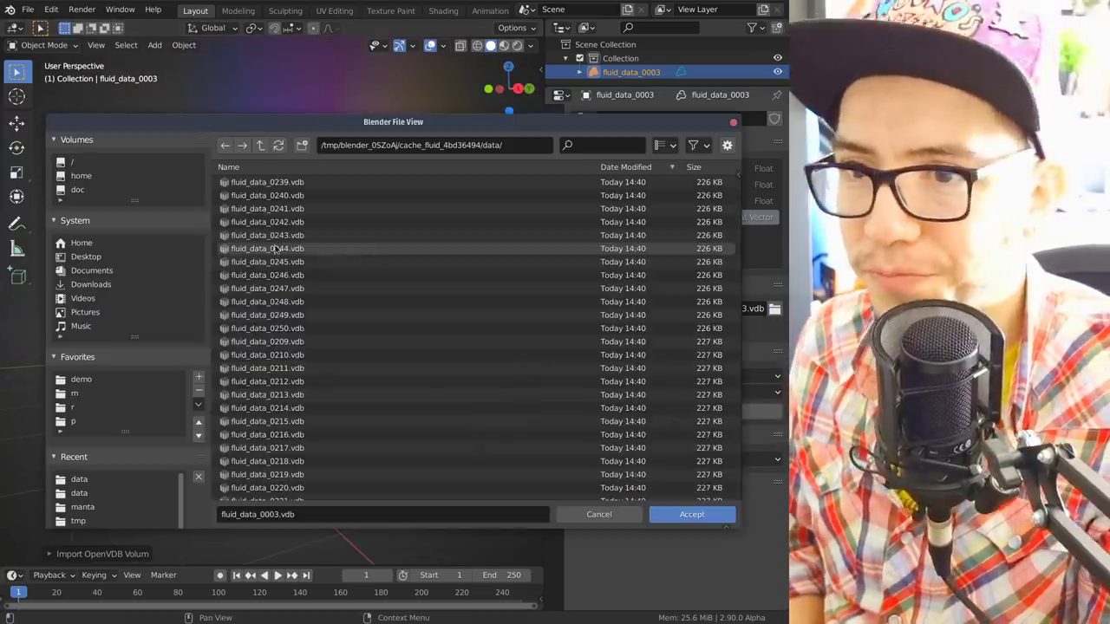
left_click(275, 248)
left_click(692, 514)
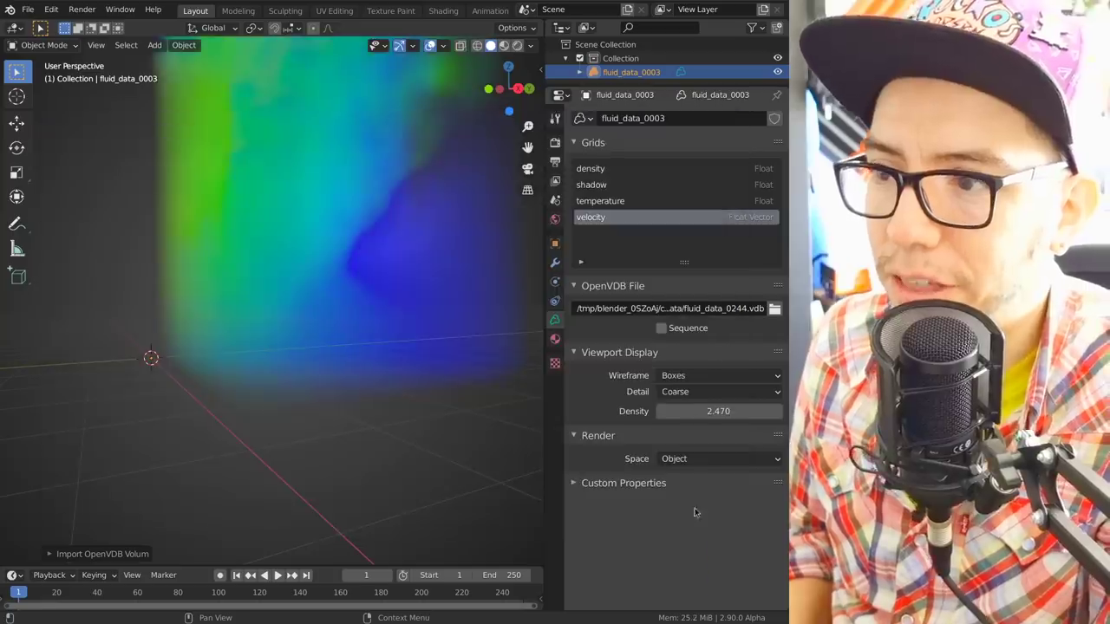
left_click(669, 334)
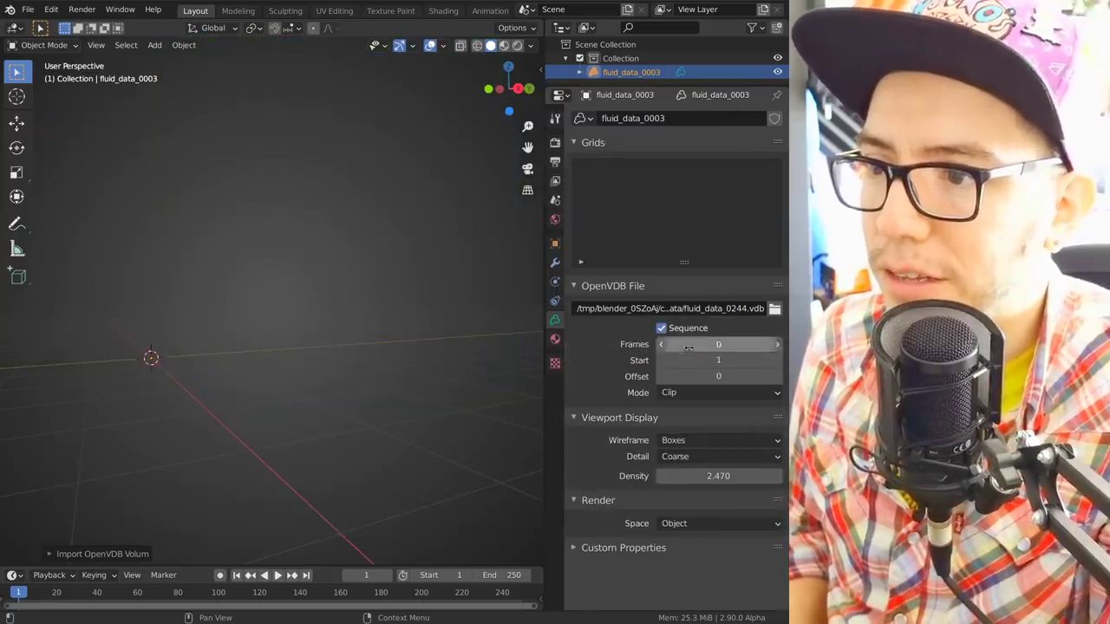
Play the volume animation, orbit around it, stop, and jump back to an earlier frame.
key("space")
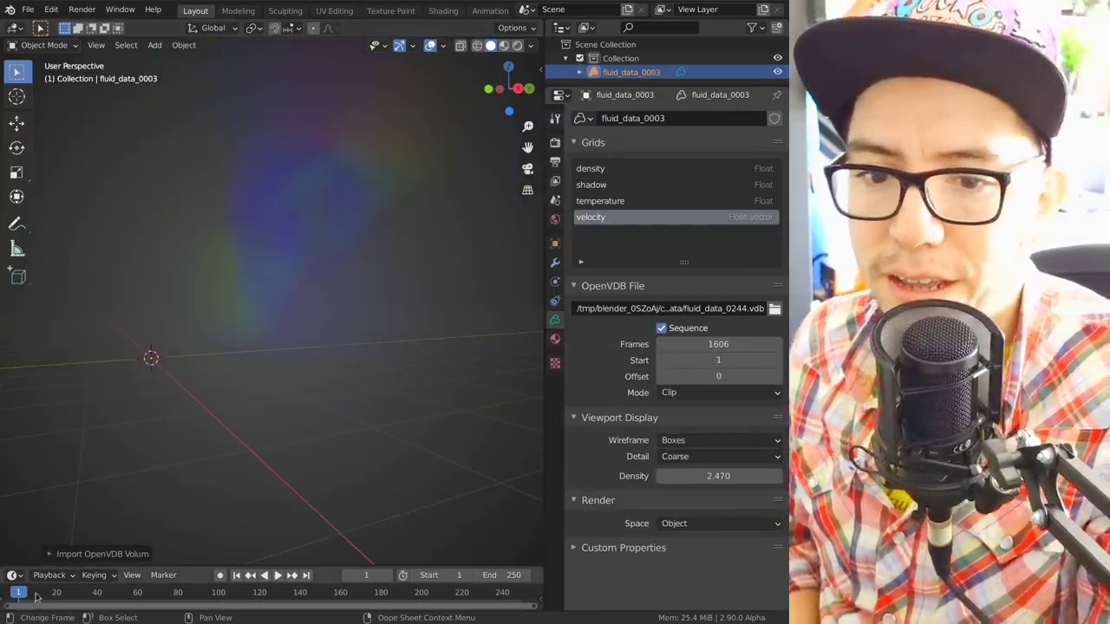
mouse_move(272, 346)
middle_mouse_down()
mouse_move(213, 384)
mouse_move(257, 389)
mouse_move(320, 346)
mouse_move(267, 321)
mouse_move(183, 326)
middle_mouse_up()
key("space")
left_click(76, 592)
Replay and stop the animation, then display the temperature grid.
key("space")
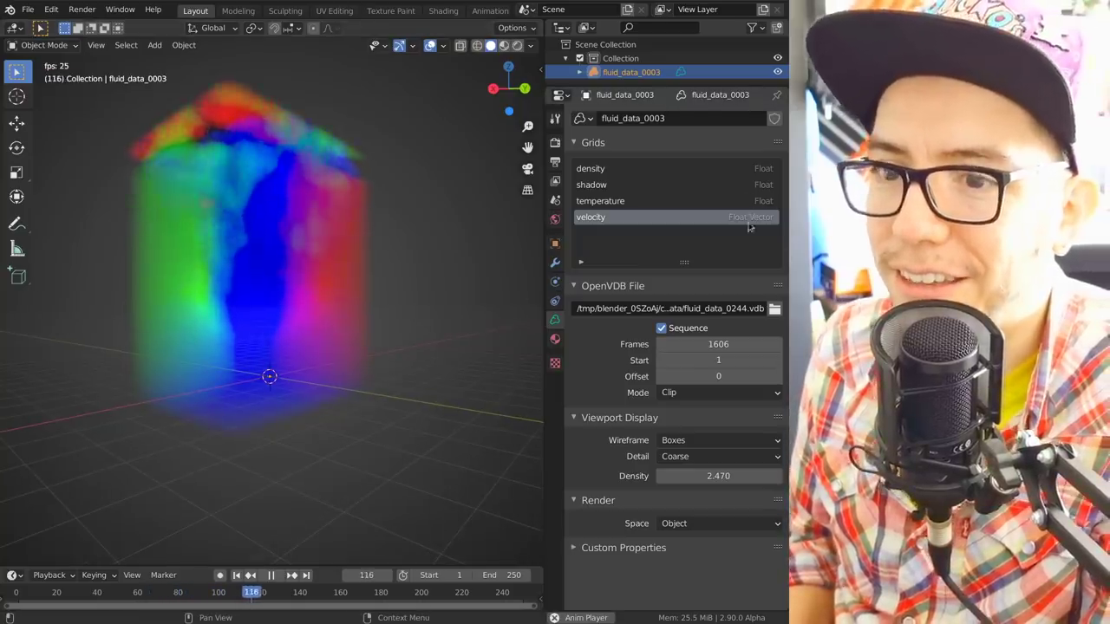
key("Escape")
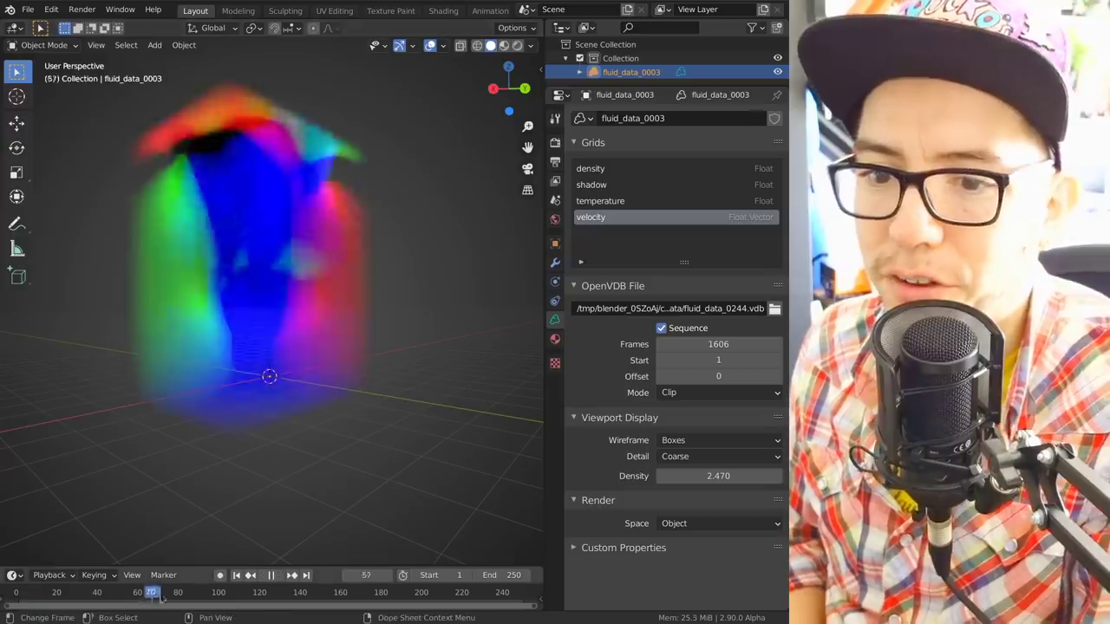
left_click(617, 203)
left_click(609, 184)
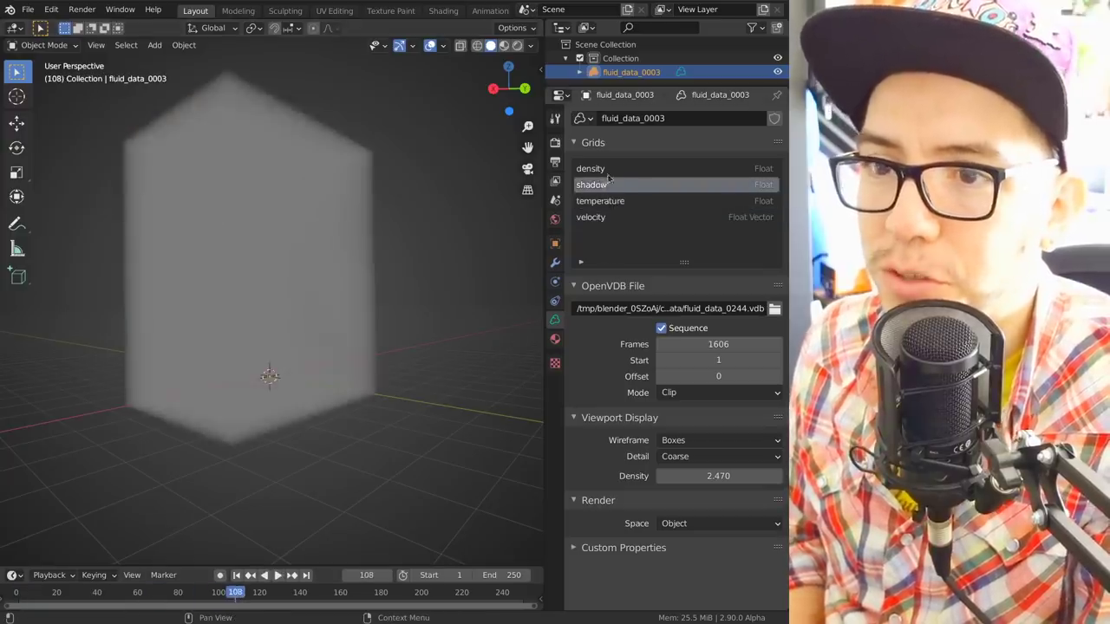
Enlarge the timeline and hold the animation at frame 114.
mouse_move(315, 565)
left_mouse_down()
mouse_move(291, 506)
mouse_move(248, 541)
left_mouse_up()
key("space")
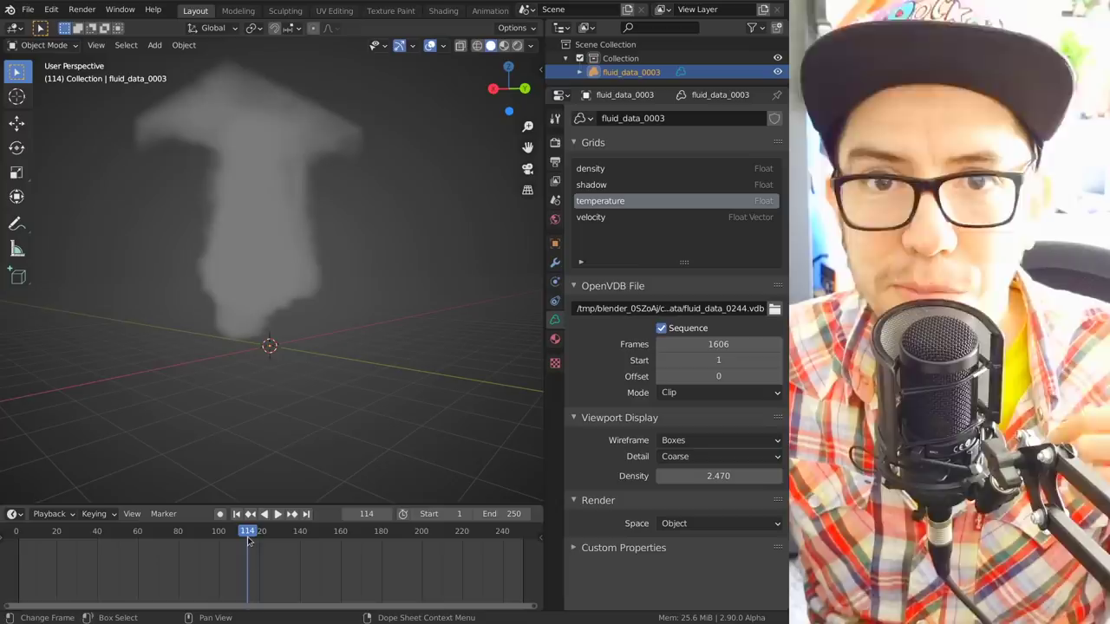
middle_click_drag(141, 465, 332, 300)
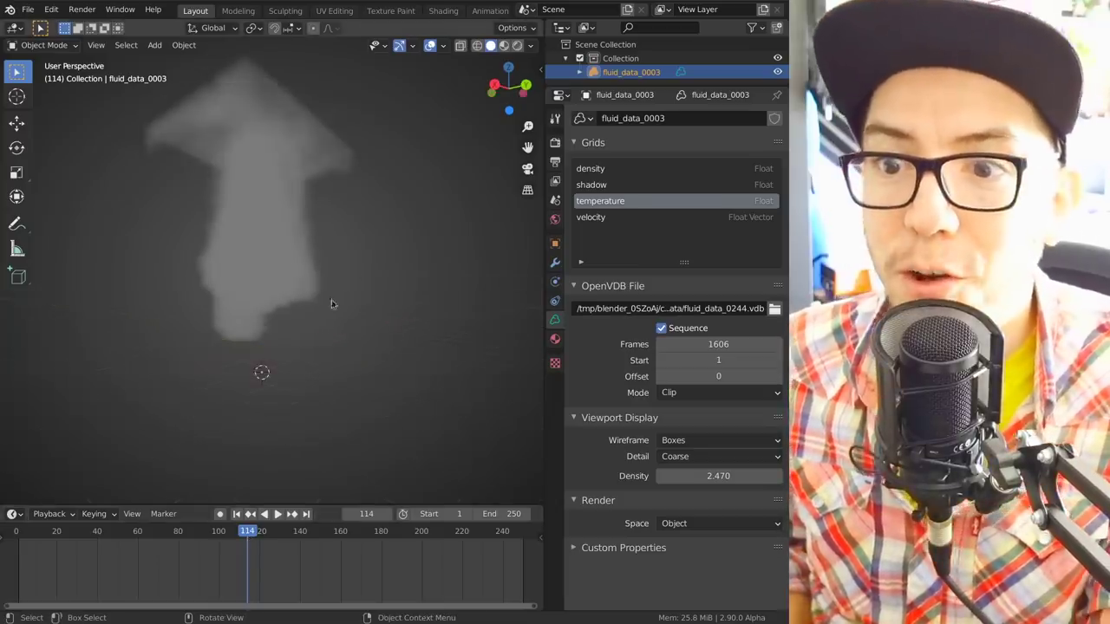
key("shift+a")
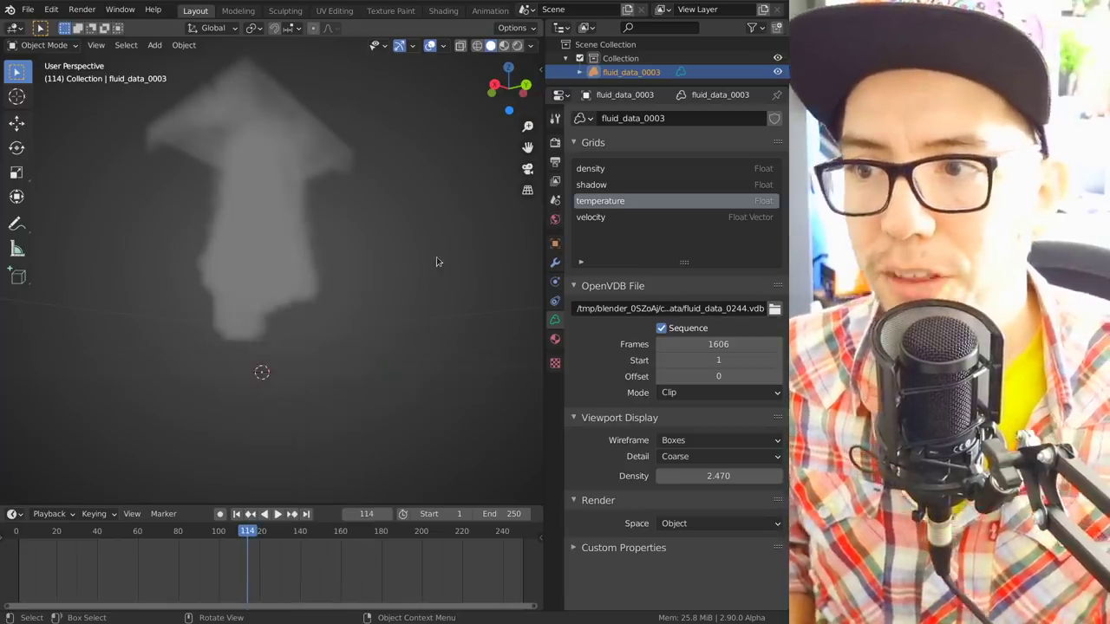
left_click(437, 256)
middle_click_drag(436, 257, 356, 344)
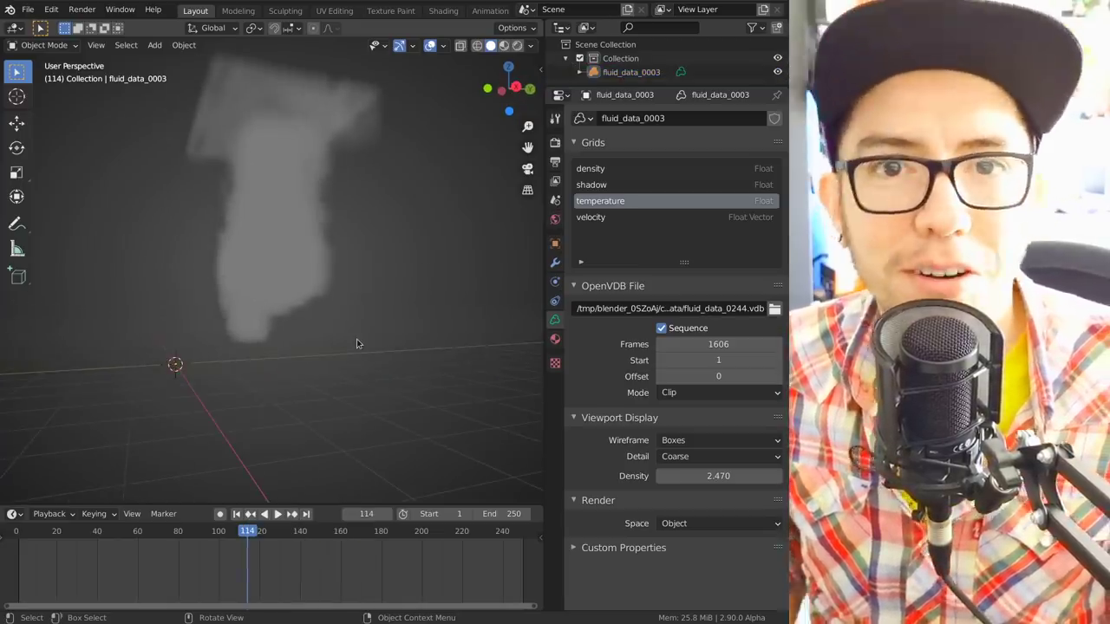